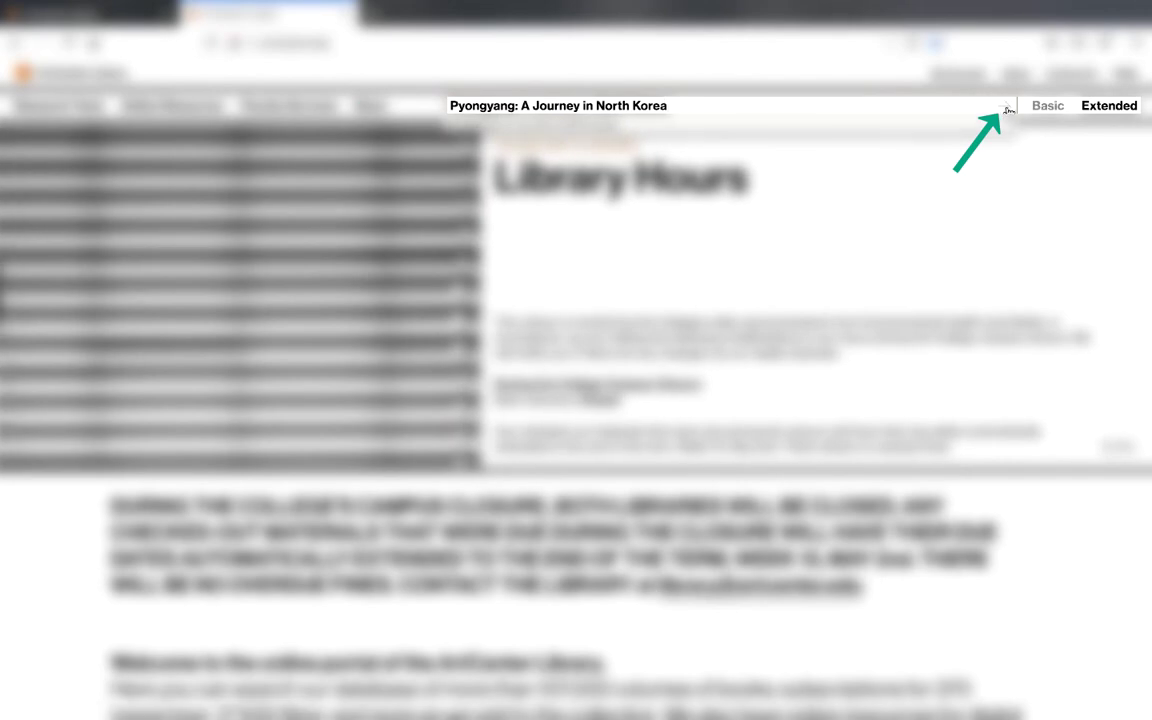
Run the Pyongyang title search and open the book's catalog record.
{"action": "left_click", "coordinate": [1008, 110]}
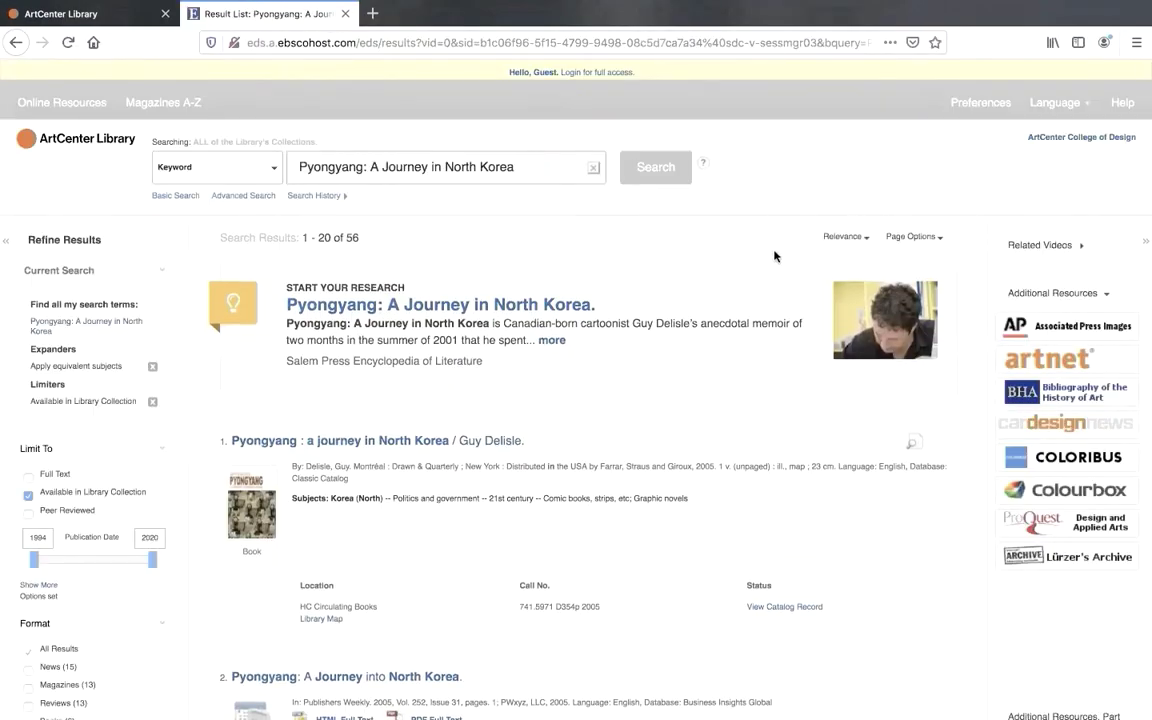
{"action": "scroll", "coordinate": [695, 403], "scroll_direction": "down", "scroll_amount": 2}
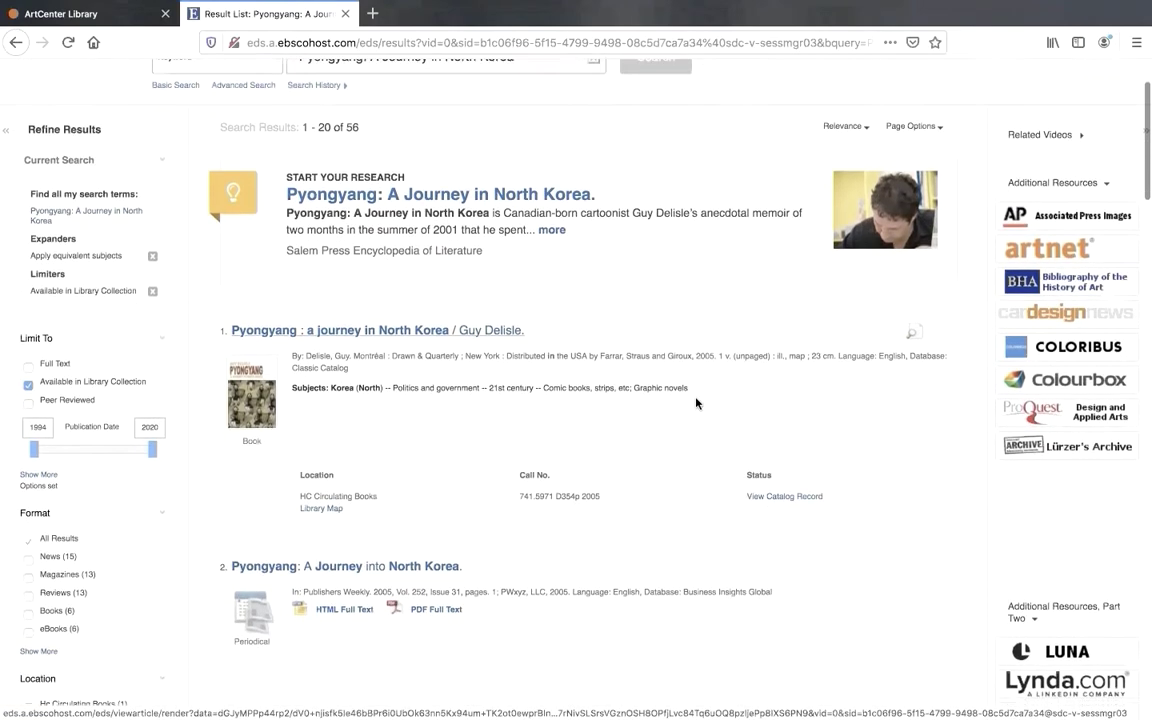
{"action": "scroll", "coordinate": [697, 403], "scroll_direction": "down", "scroll_amount": 2}
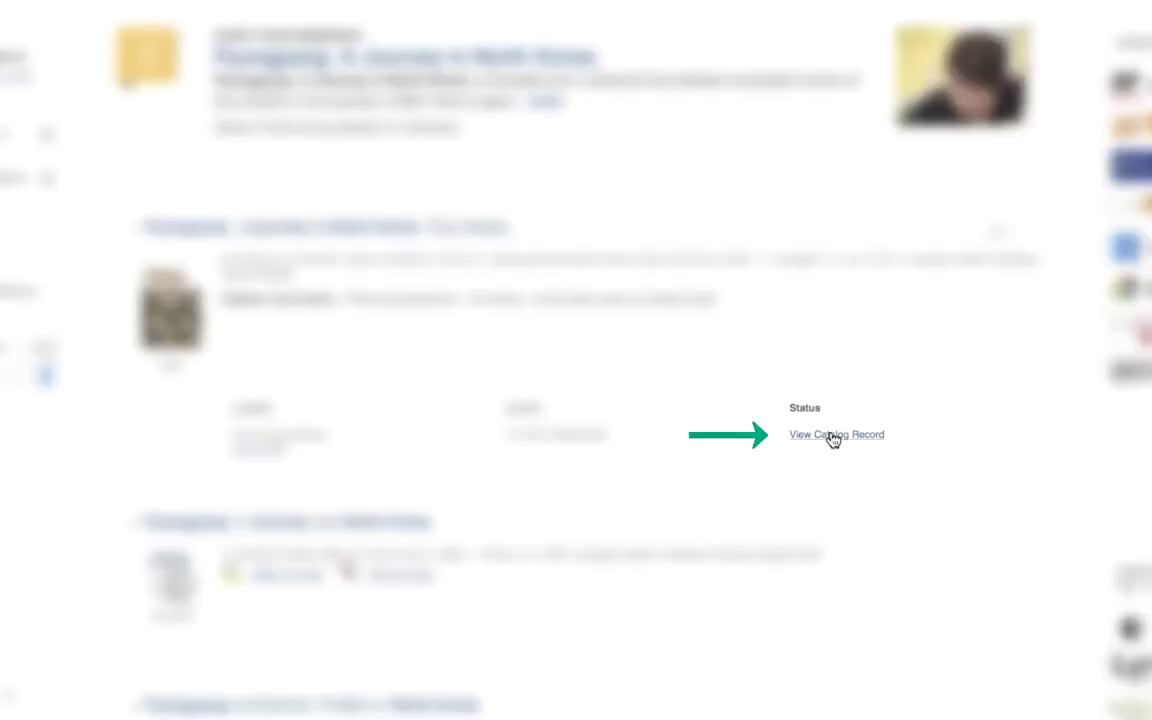
{"action": "left_click", "coordinate": [835, 436]}
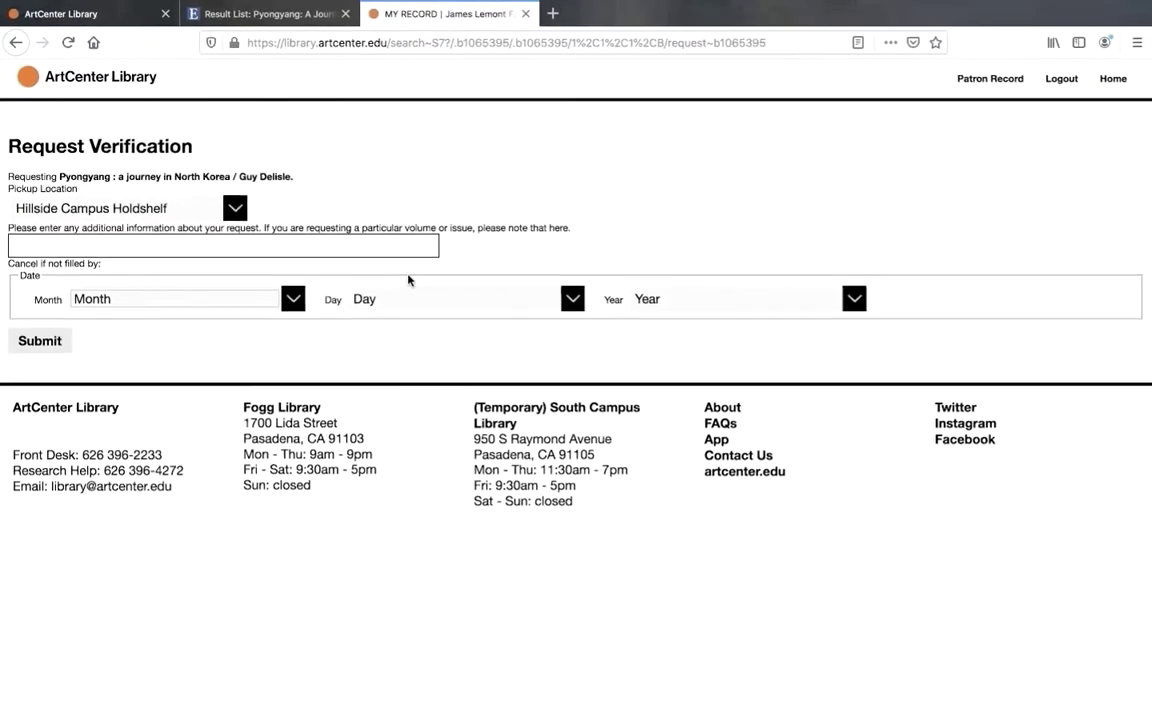
Submit the Pyongyang hold, then search 'john singer sargent complete' from the suggestions.
{"action": "left_click", "coordinate": [33, 340]}
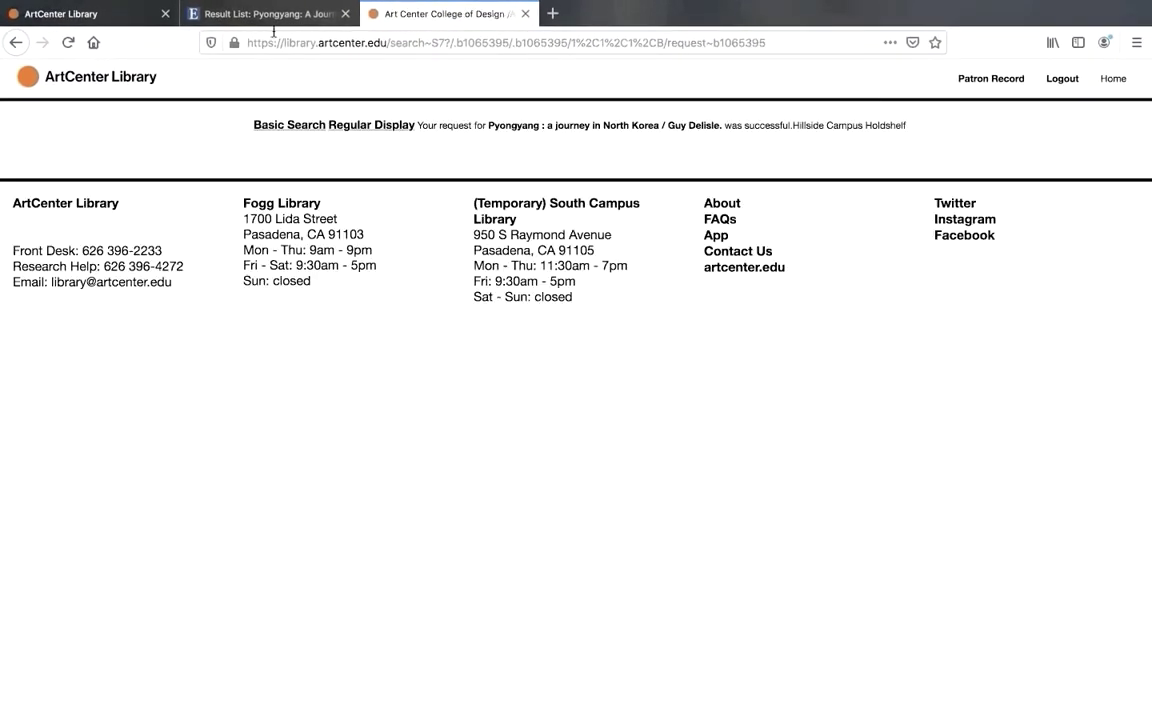
{"action": "left_click", "coordinate": [527, 15]}
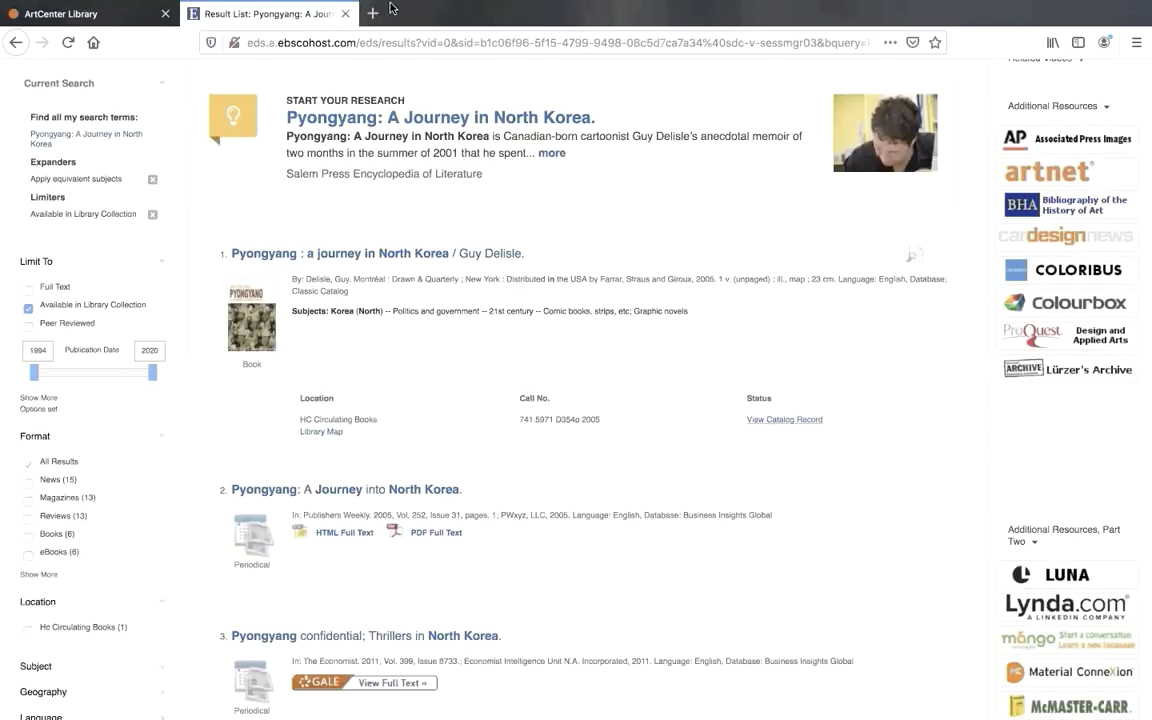
{"action": "left_click", "coordinate": [345, 14]}
{"action": "type", "text": "John singer"}
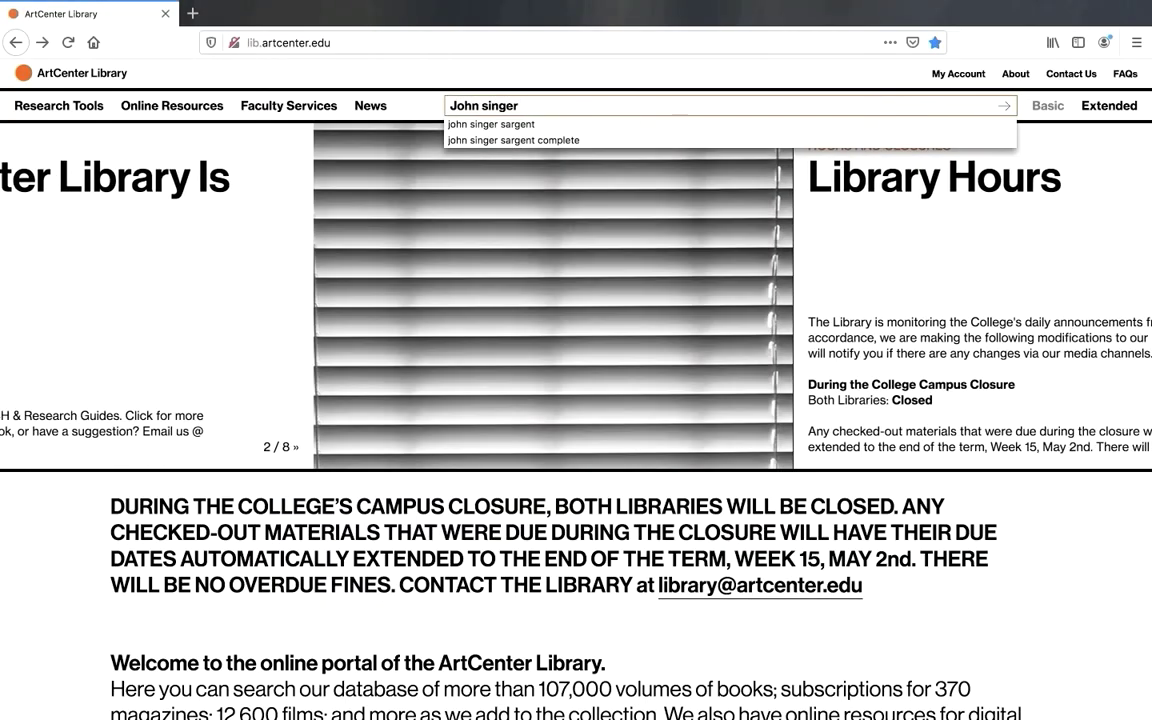
{"action": "key", "text": "Down"}
{"action": "key", "text": "Down"}
{"action": "key", "text": "Return"}
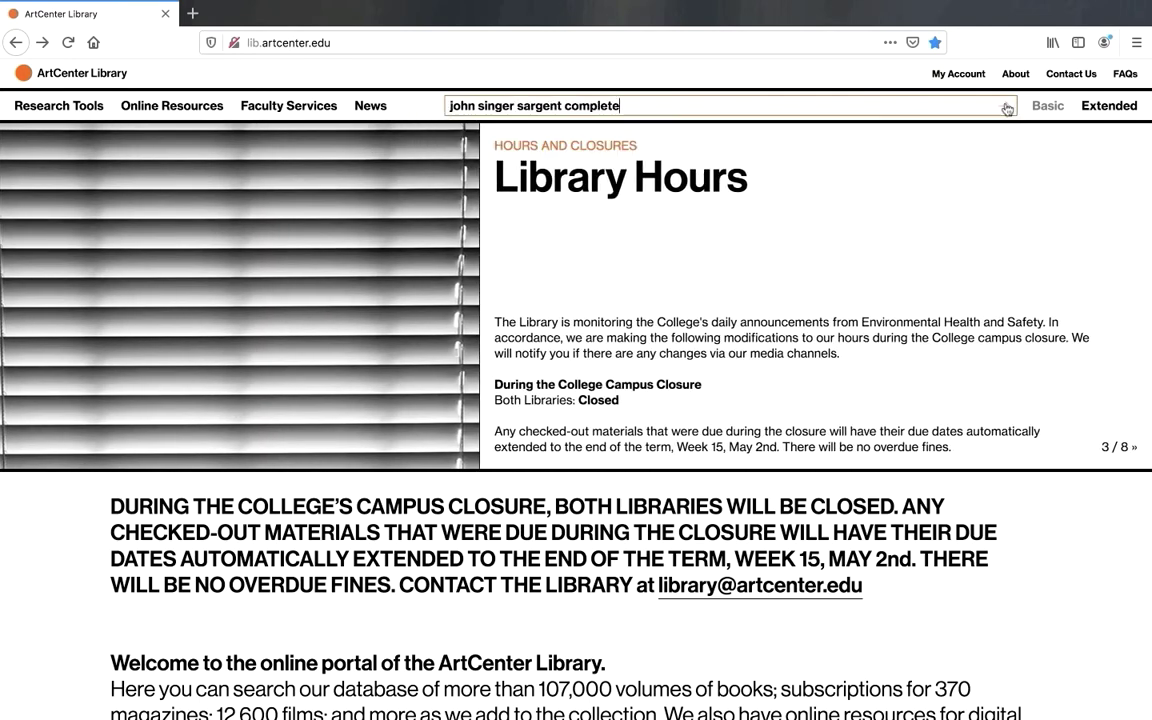
{"action": "left_click", "coordinate": [1004, 105]}
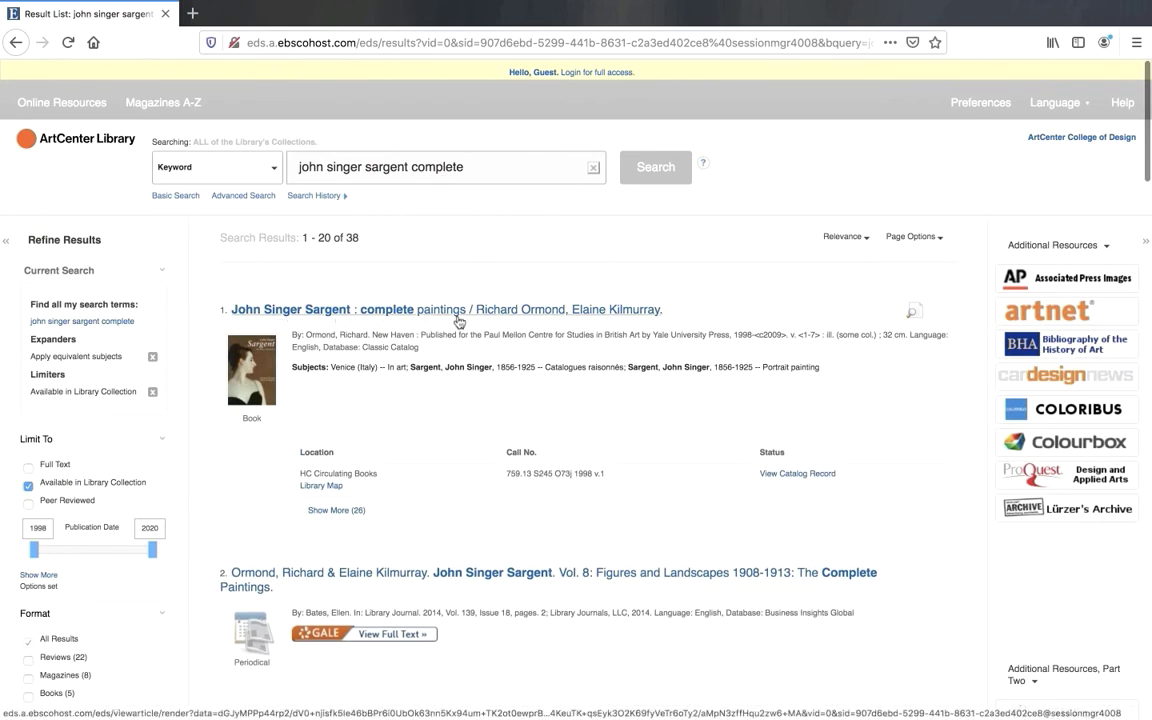
Request and submit a hold on John Singer Sargent: Complete Paintings from its catalog record.
{"action": "left_click", "coordinate": [790, 473]}
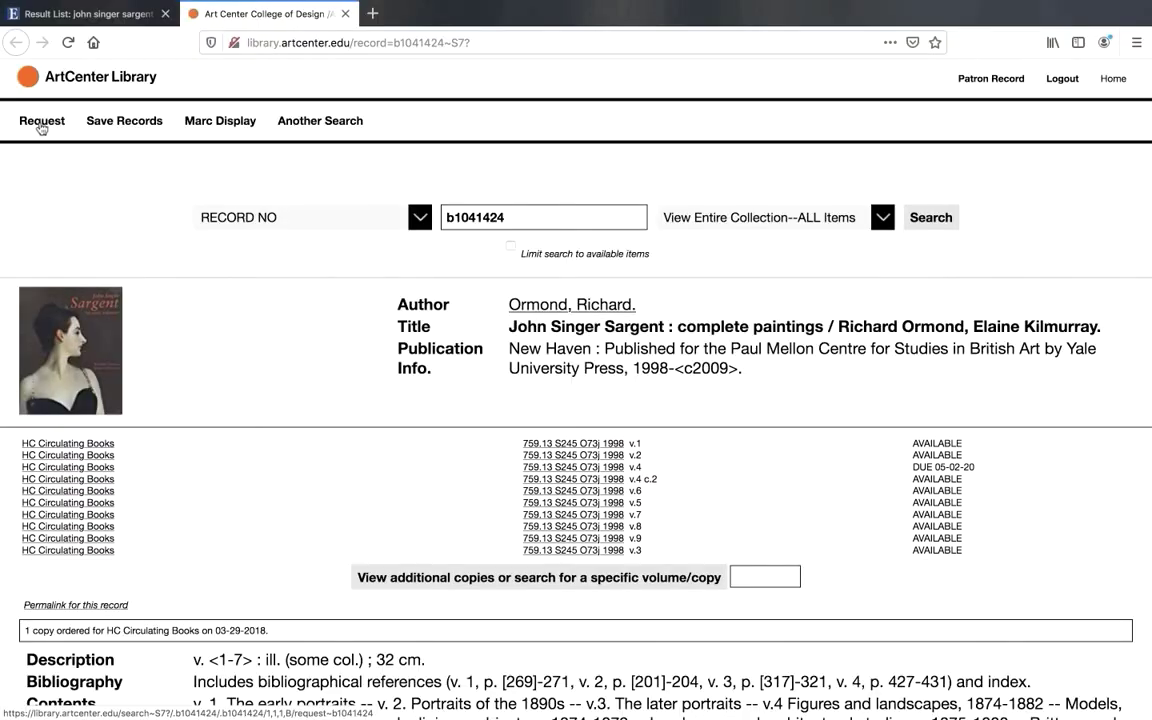
{"action": "left_click", "coordinate": [41, 125]}
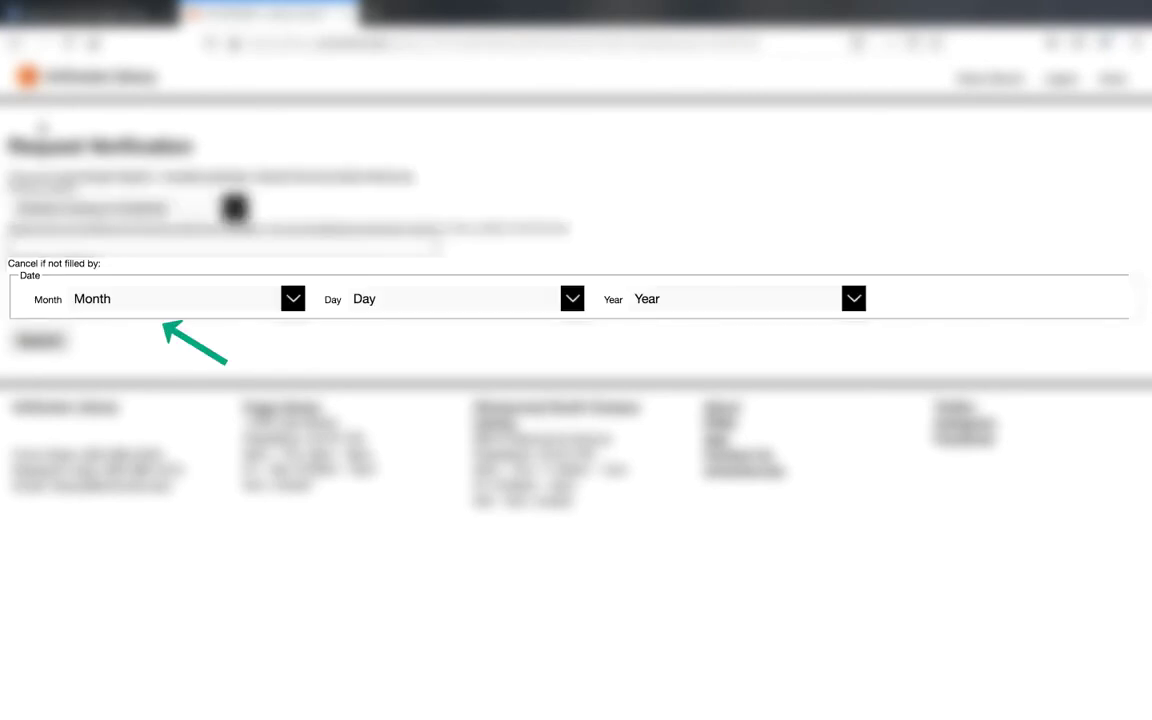
{"action": "left_click", "coordinate": [42, 340]}
{"action": "scroll", "coordinate": [345, 309], "scroll_direction": "down", "scroll_amount": 3}
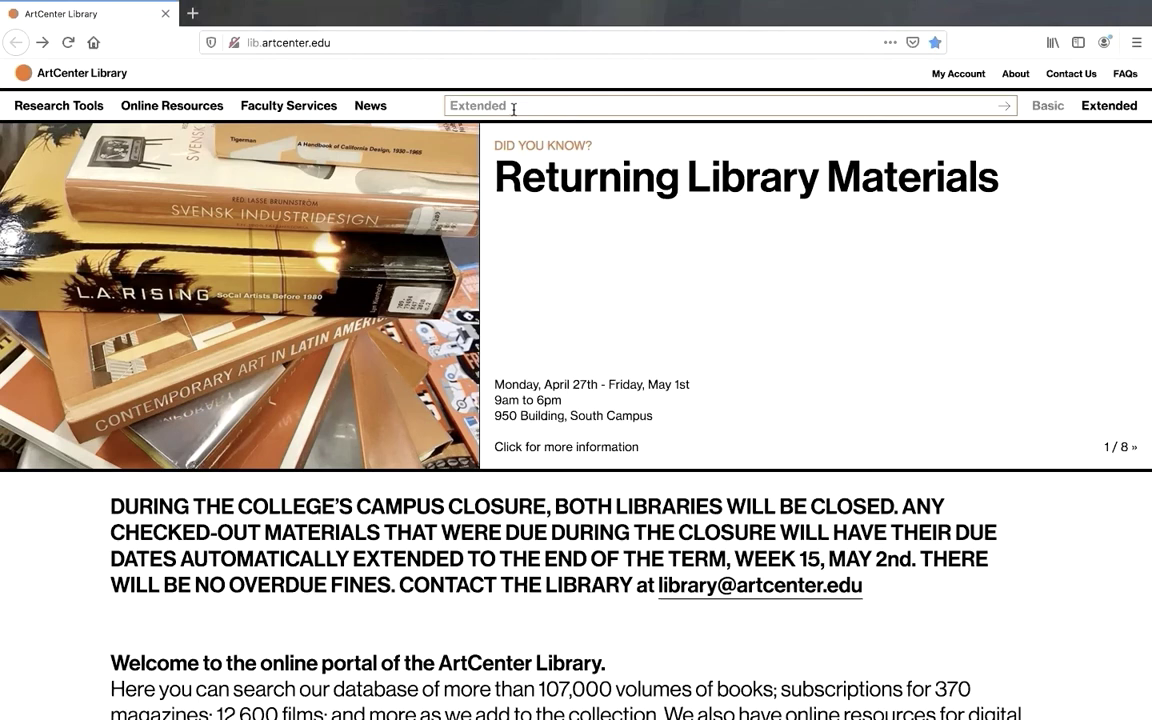
Search 'Pyongyang: A Journey in North Korea', open its catalog record and request a hold.
{"action": "type", "text": "Pyongyang: A Journey in North Korea"}
{"action": "key", "text": "Return"}
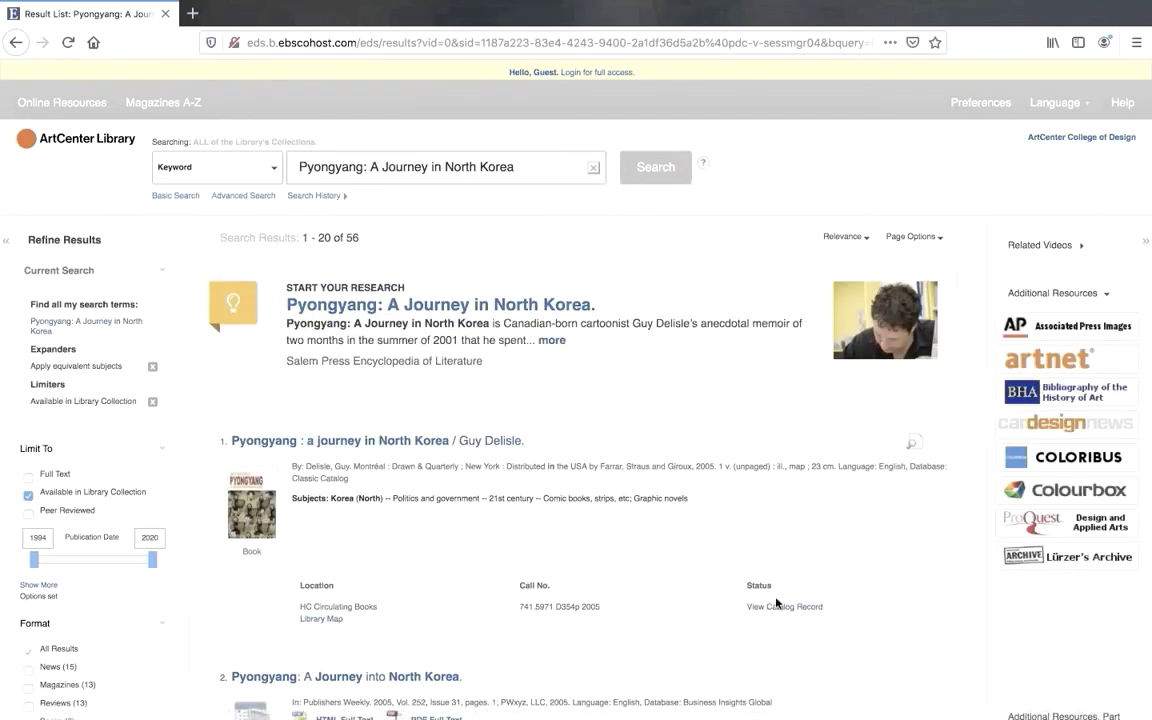
{"action": "left_click", "coordinate": [798, 607]}
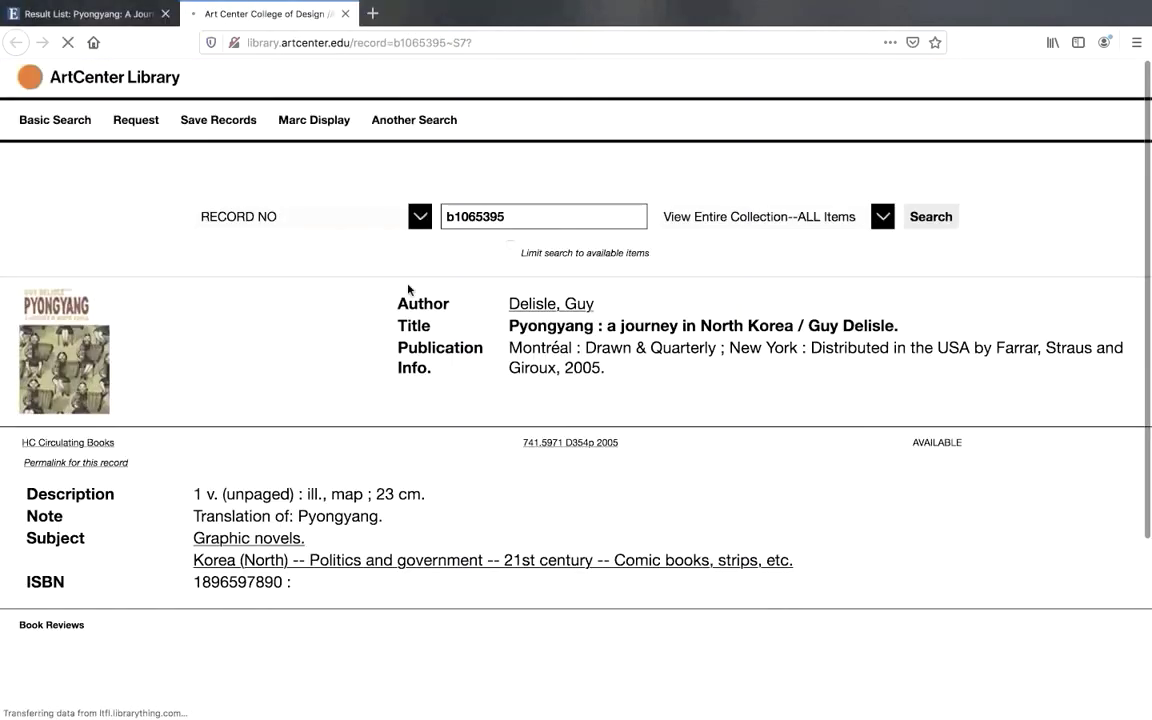
{"action": "left_click", "coordinate": [125, 121]}
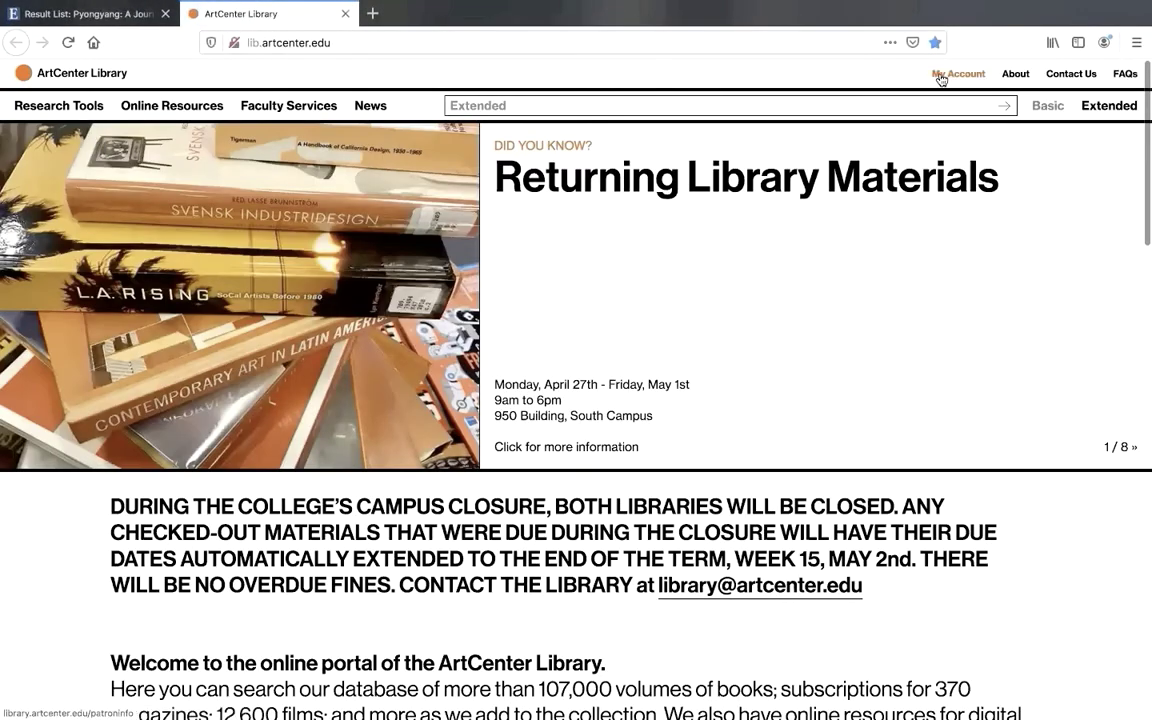
Sign in with the ArtCenter ID to check the account's one hold, then return home.
{"action": "left_click", "coordinate": [952, 75]}
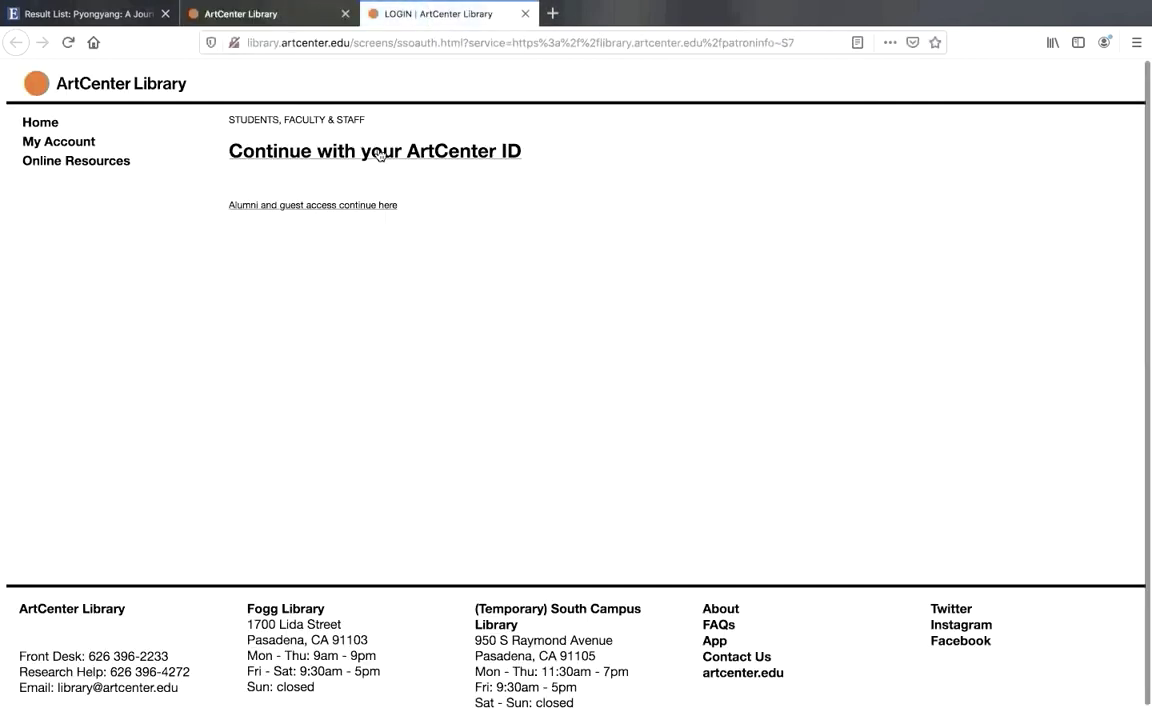
{"action": "left_click", "coordinate": [378, 157]}
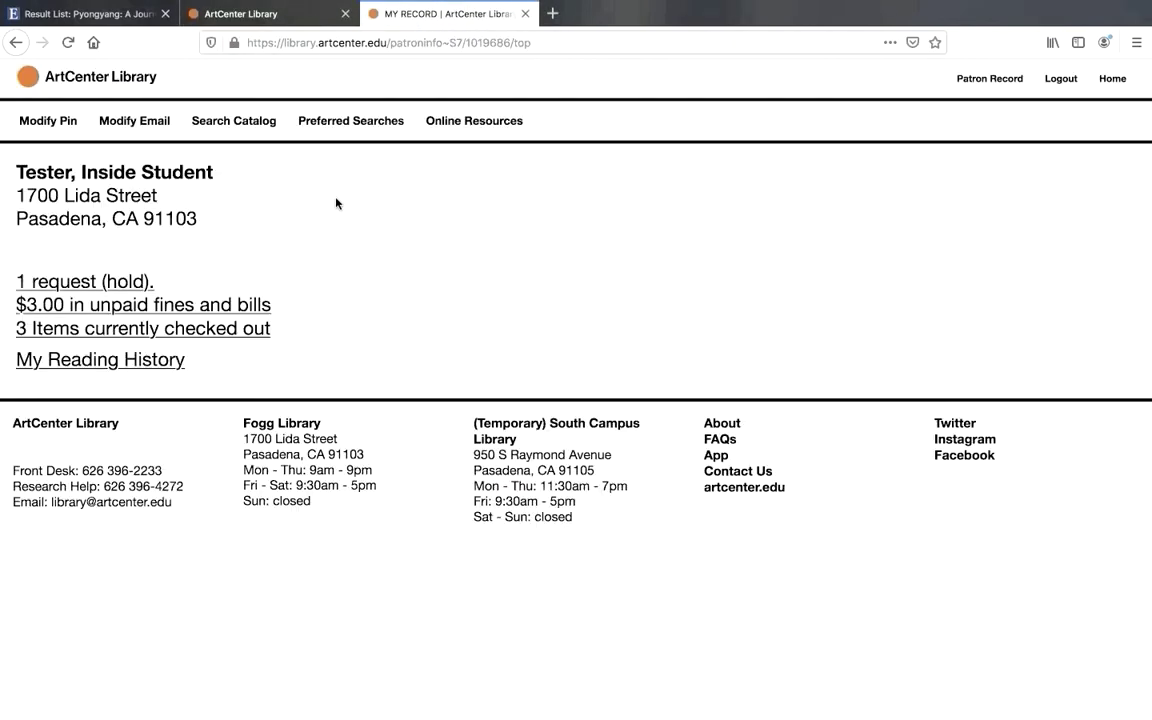
{"action": "left_click", "coordinate": [120, 74]}
Close the extra tabs and open the Pyongyang hold request form.
{"action": "left_click", "coordinate": [525, 14]}
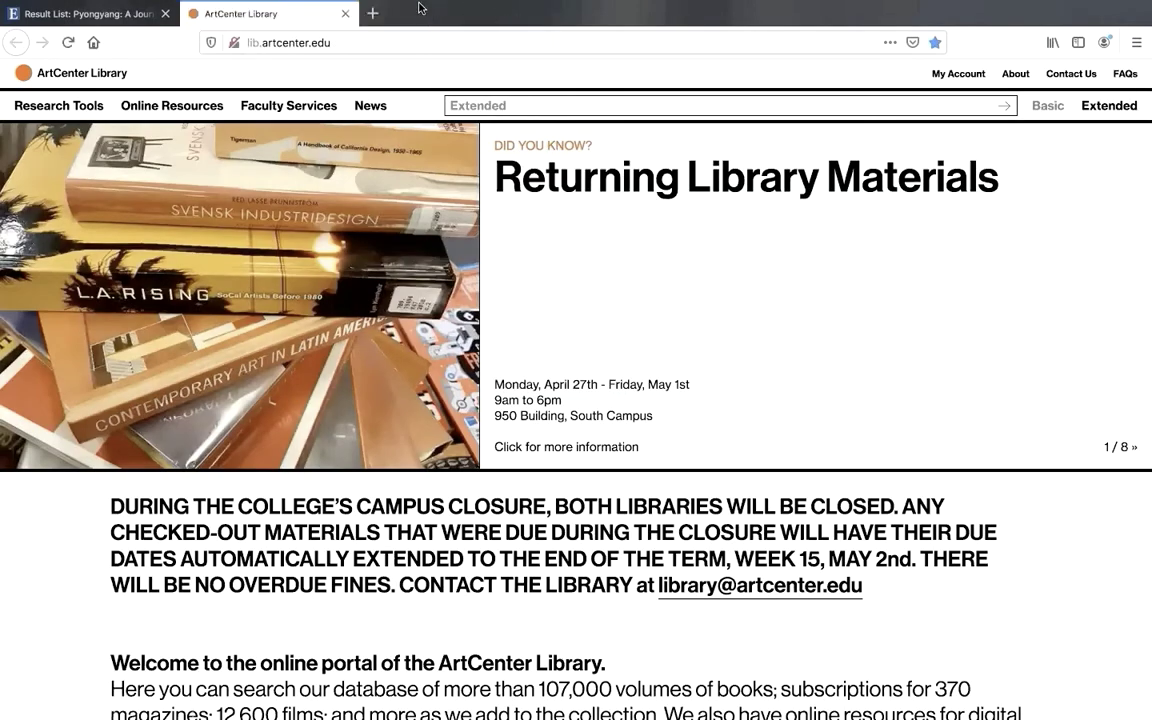
{"action": "left_click", "coordinate": [345, 13]}
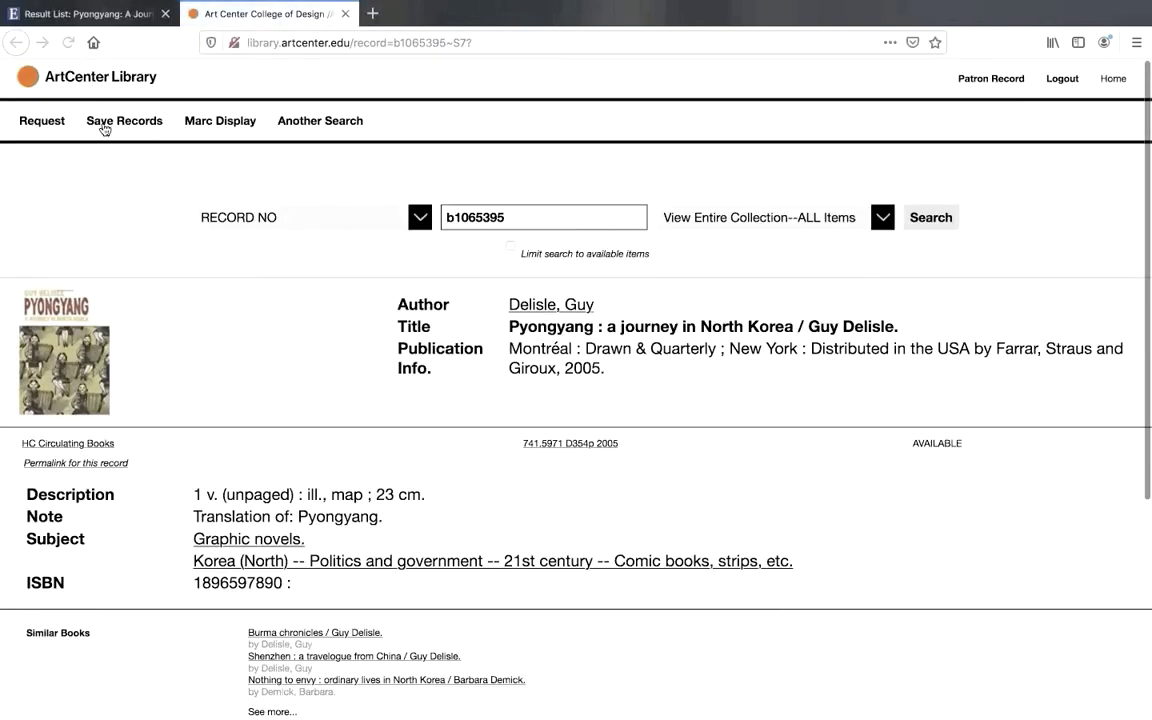
{"action": "left_click", "coordinate": [42, 121]}
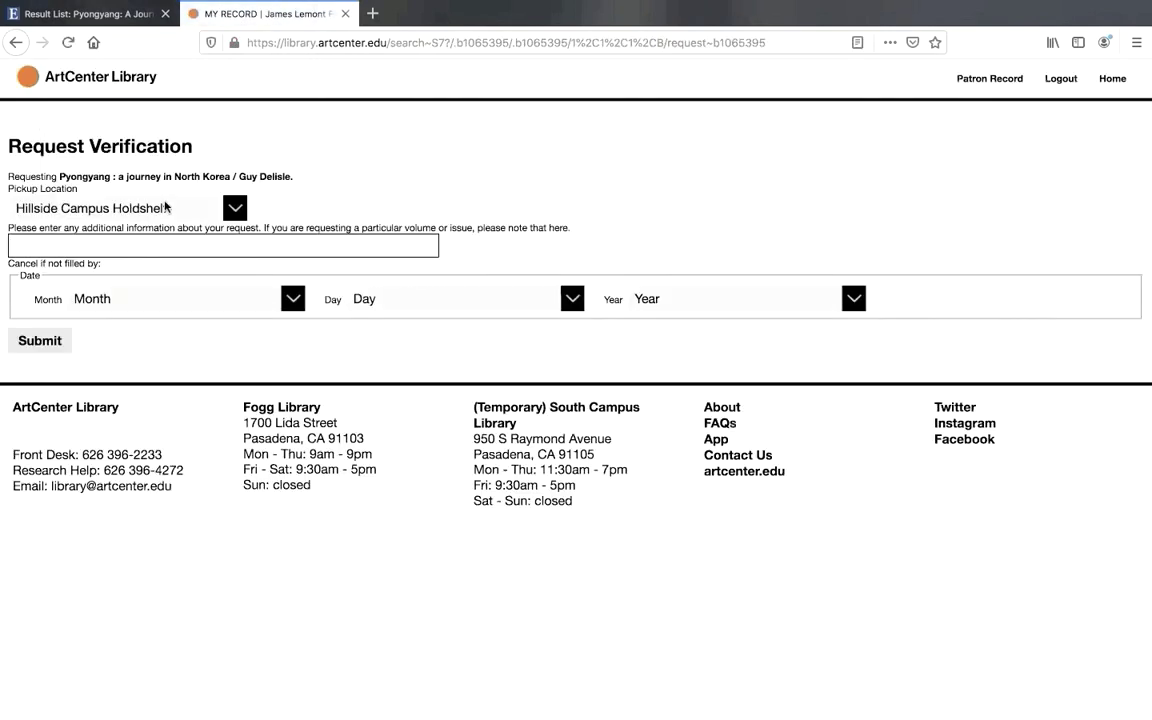